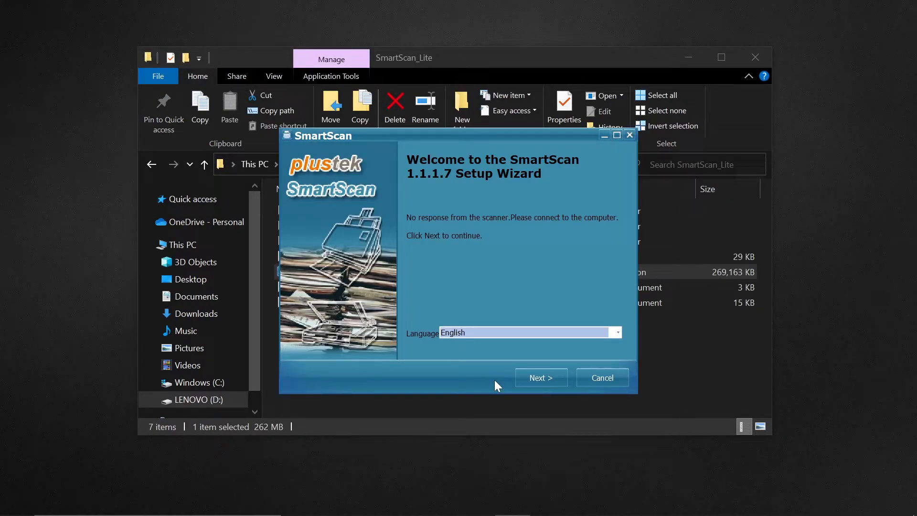
# - Install SmartScan with English as the setup language and launch it on completing the wizard
pyautogui.click(537, 378)
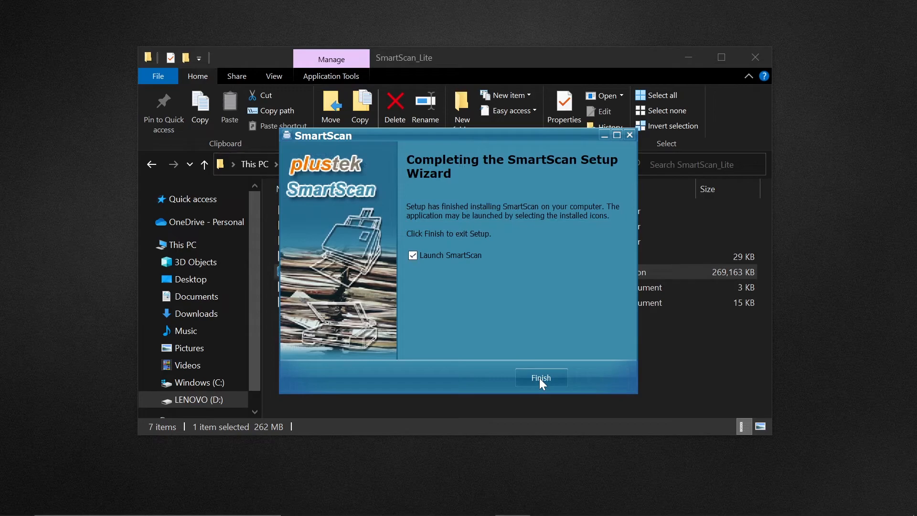
pyautogui.click(540, 378)
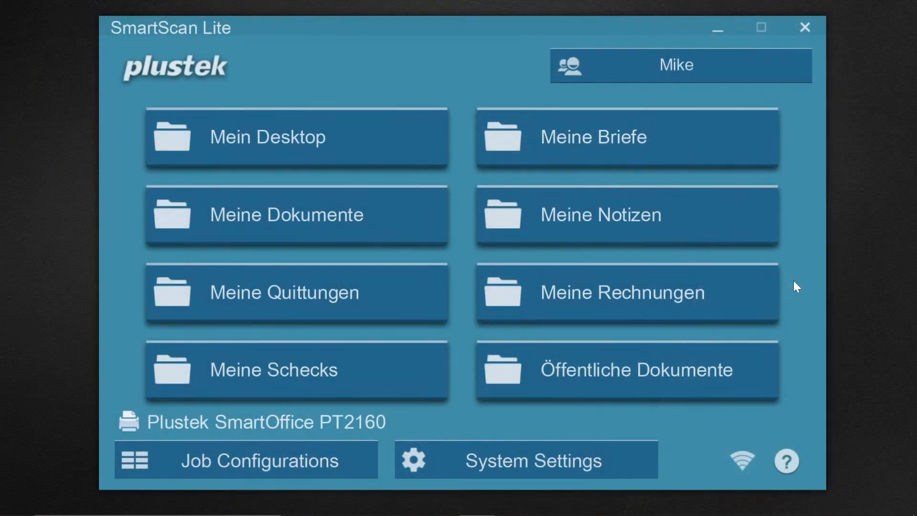
# - Bring up SmartScan Lite's notification-area options and view the scanner button settings
pyautogui.moveTo(795, 509)
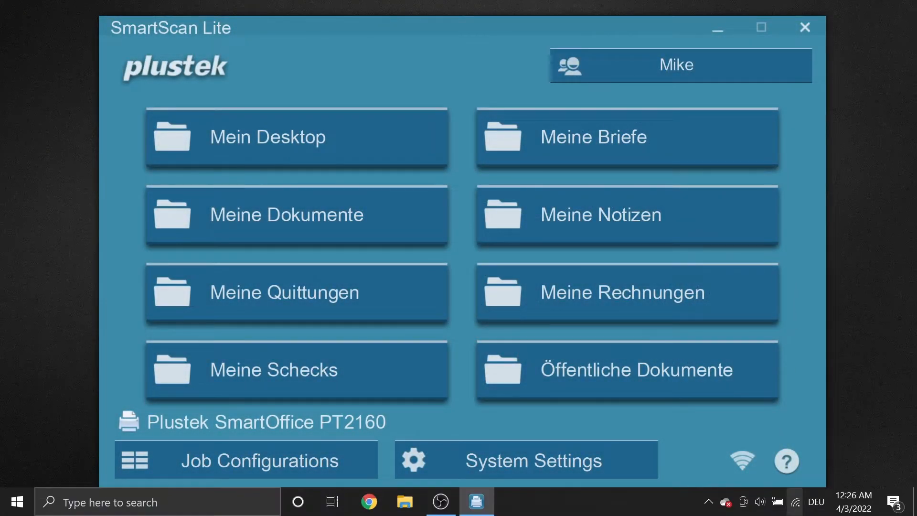
pyautogui.click(709, 502)
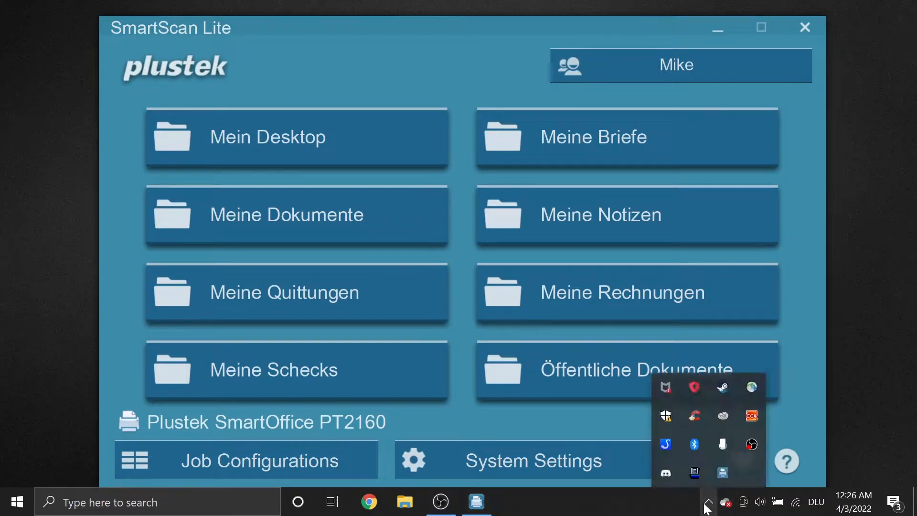
pyautogui.rightClick(729, 479)
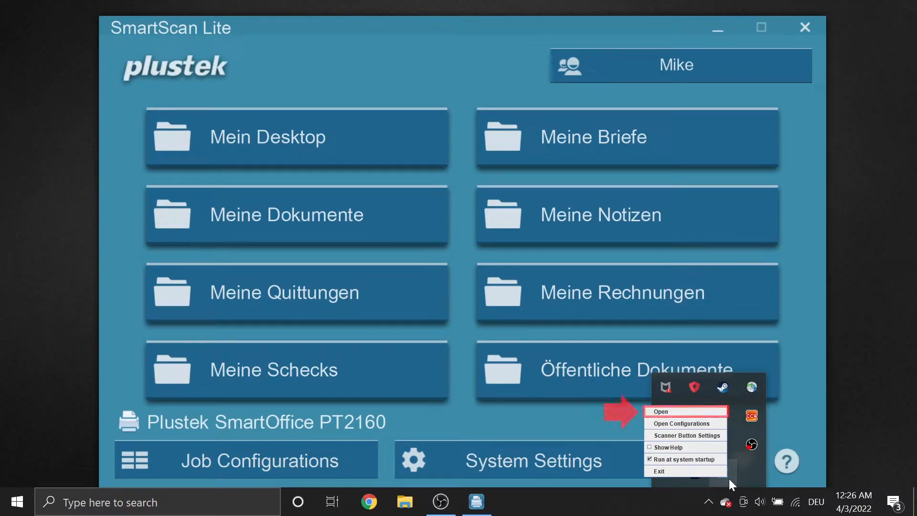
pyautogui.click(712, 425)
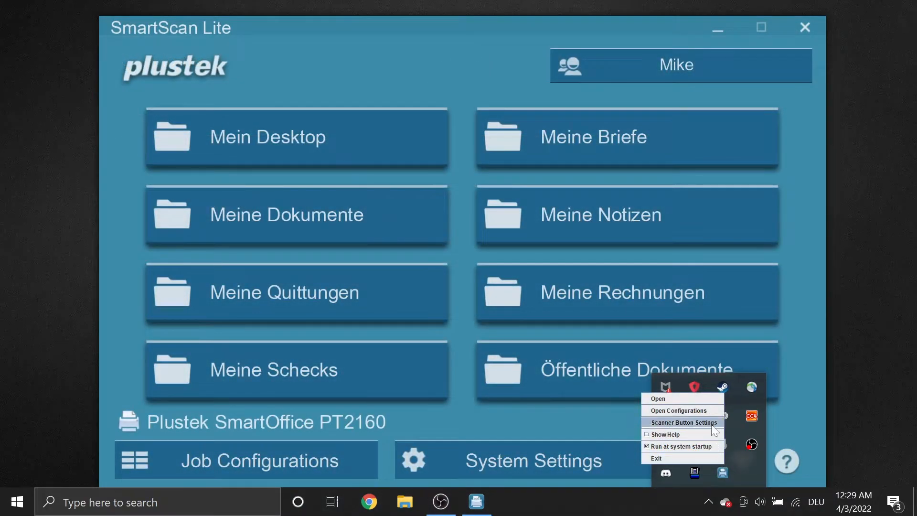
pyautogui.click(712, 422)
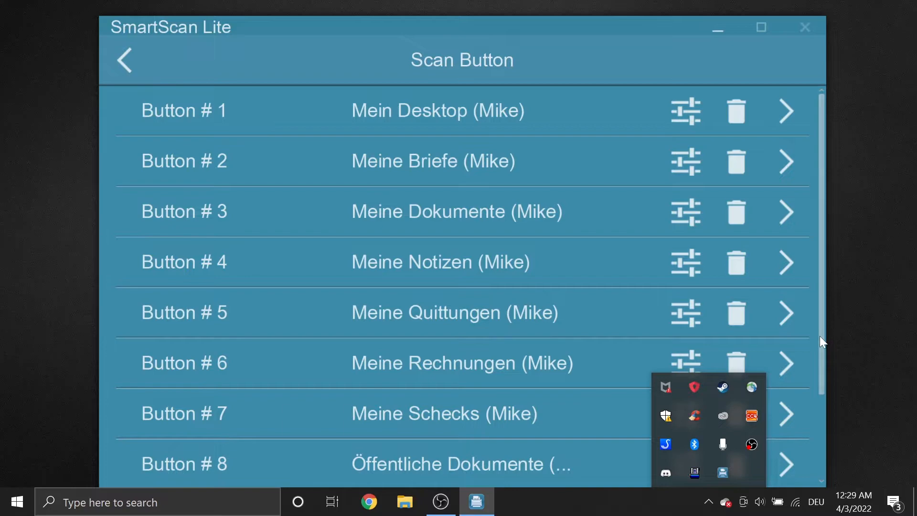
pyautogui.click(815, 326)
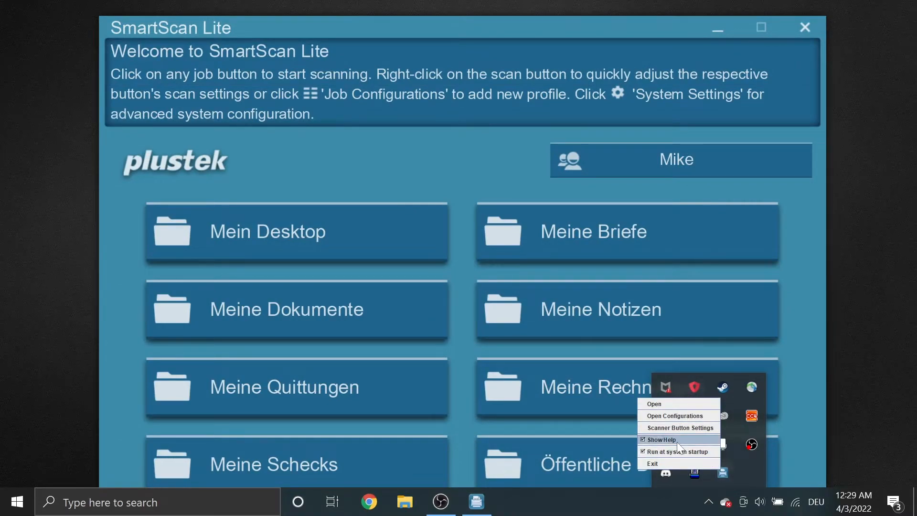
# - Turn off the Show Help option so the home screen has no help text
pyautogui.click(652, 439)
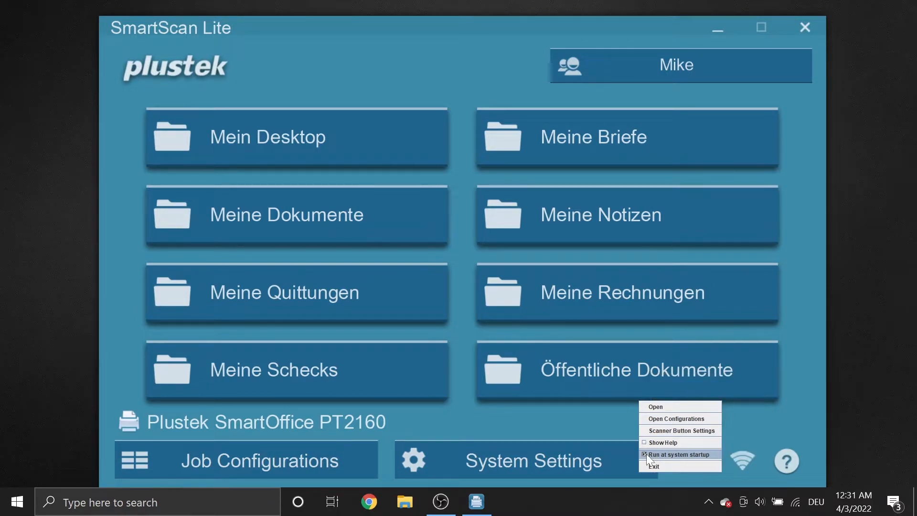
pyautogui.click(535, 455)
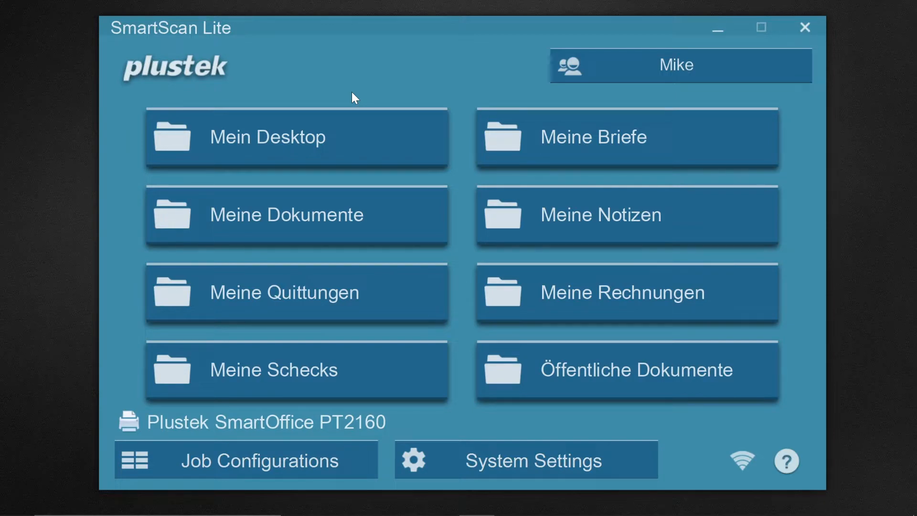
# - Examine the scan mode, color mode, image resolution and format choices in the Mein Desktop job's scan settings
pyautogui.rightClick(348, 138)
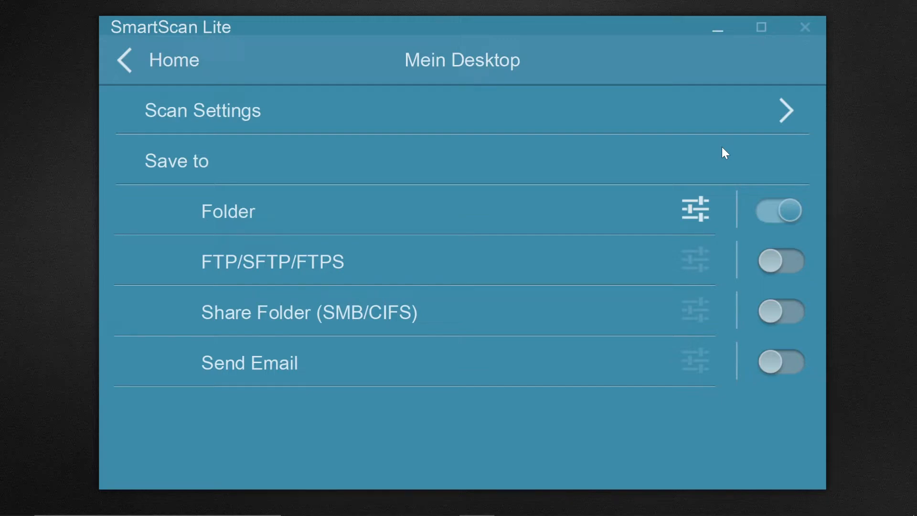
pyautogui.click(219, 116)
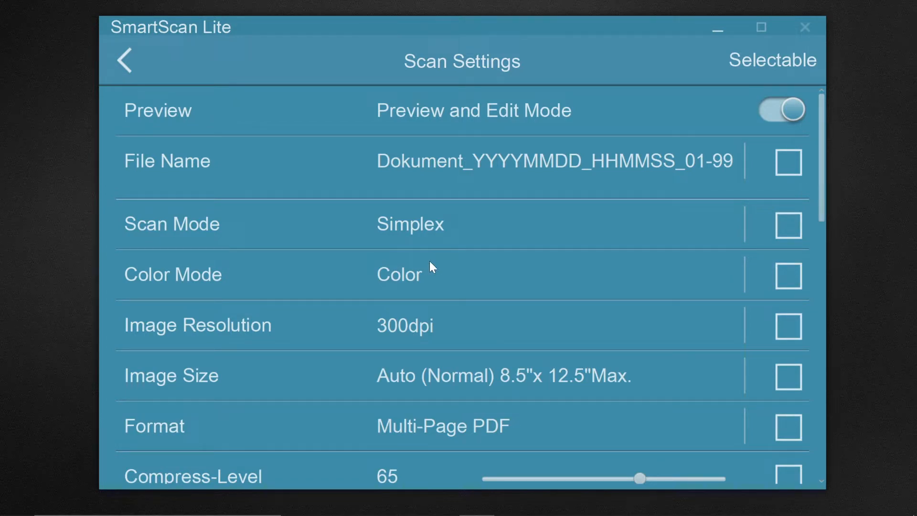
pyautogui.click(410, 230)
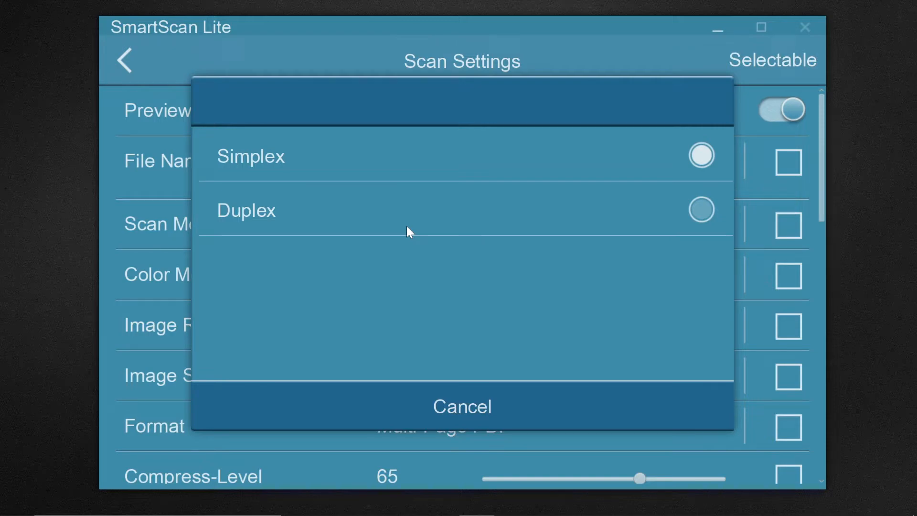
pyautogui.click(467, 410)
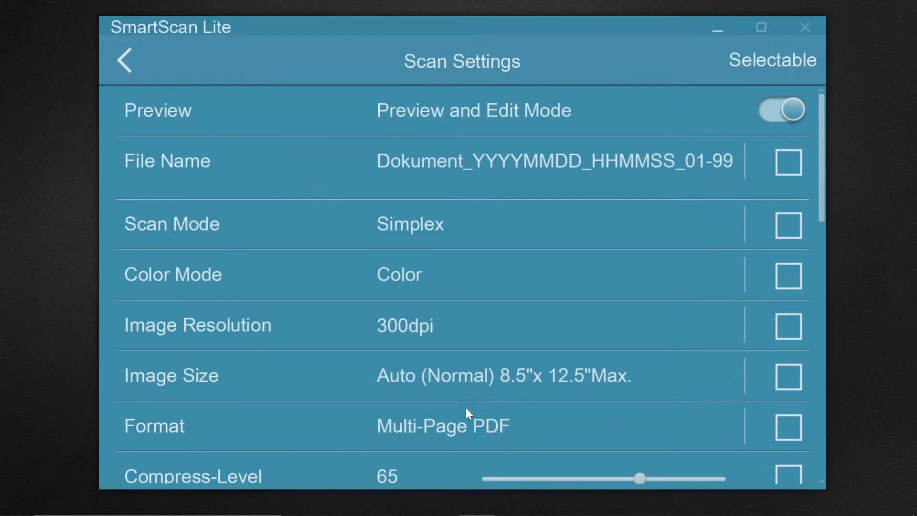
pyautogui.click(396, 275)
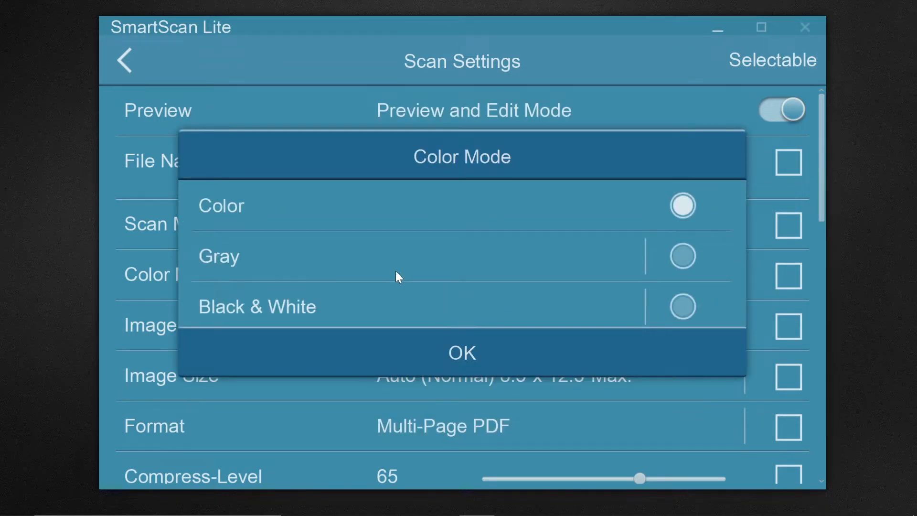
pyautogui.click(463, 365)
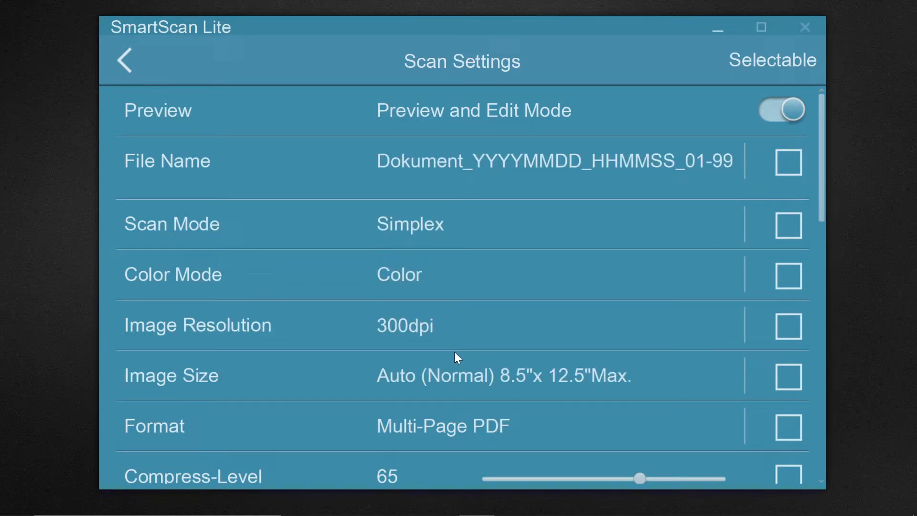
pyautogui.click(413, 326)
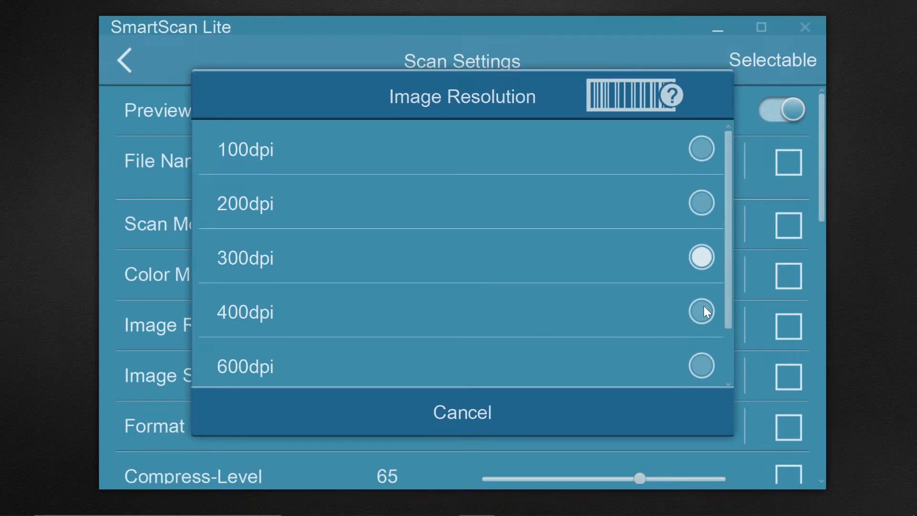
pyautogui.click(471, 415)
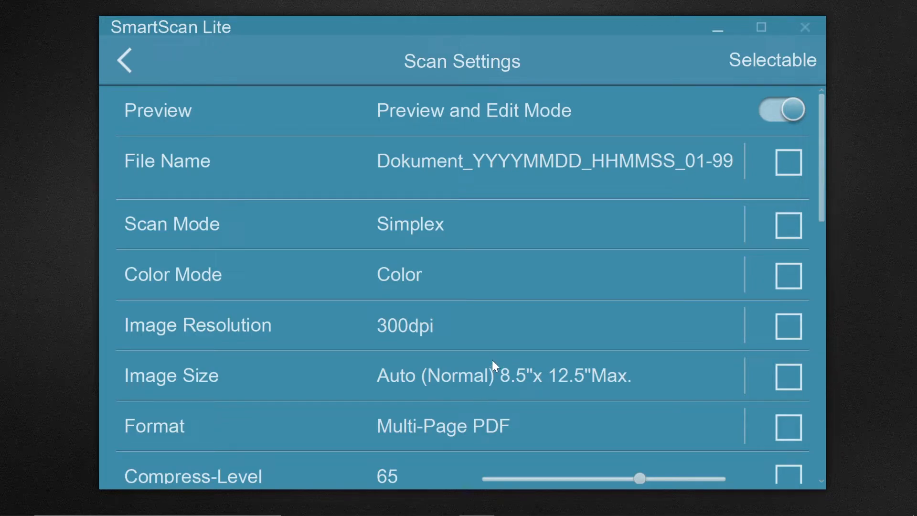
pyautogui.click(462, 437)
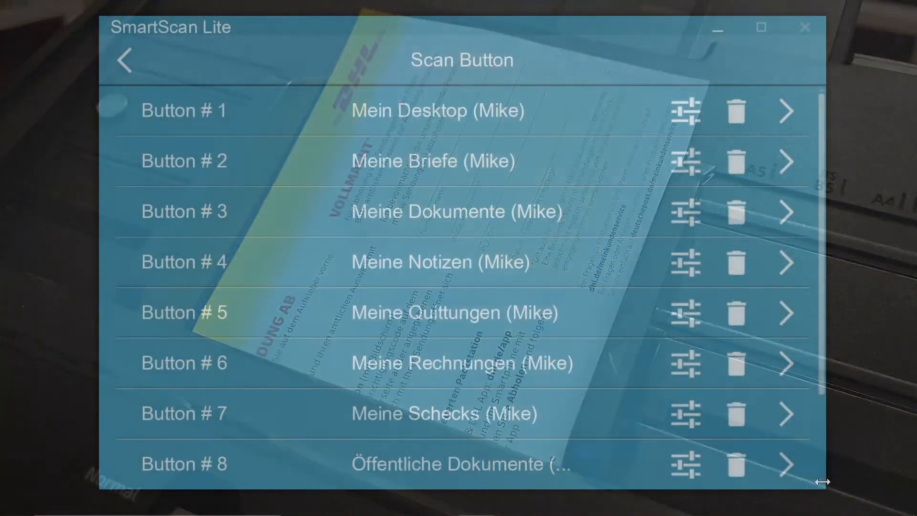
# - Look through the list of scan jobs assigned to the scanner's numbered buttons
pyautogui.scroll(-1, 821, 480)
pyautogui.scroll(-1, 821, 480)
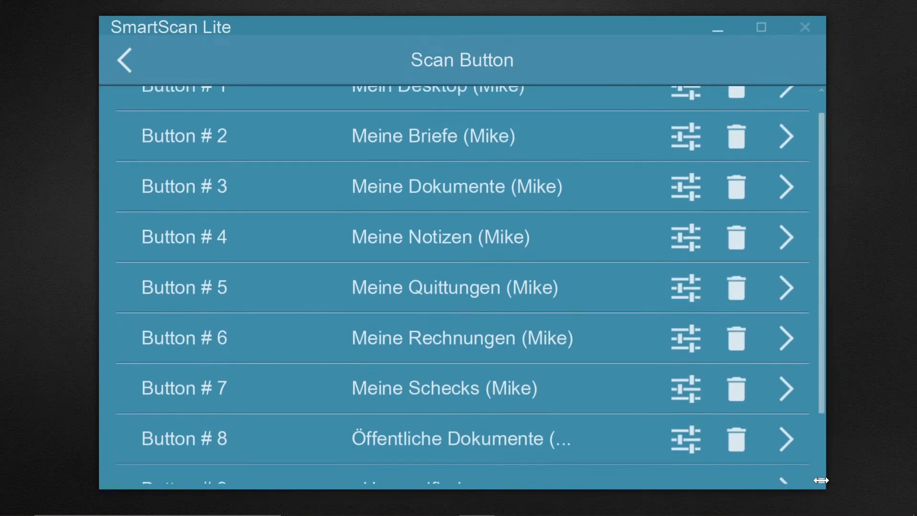
pyautogui.scroll(-1, 821, 480)
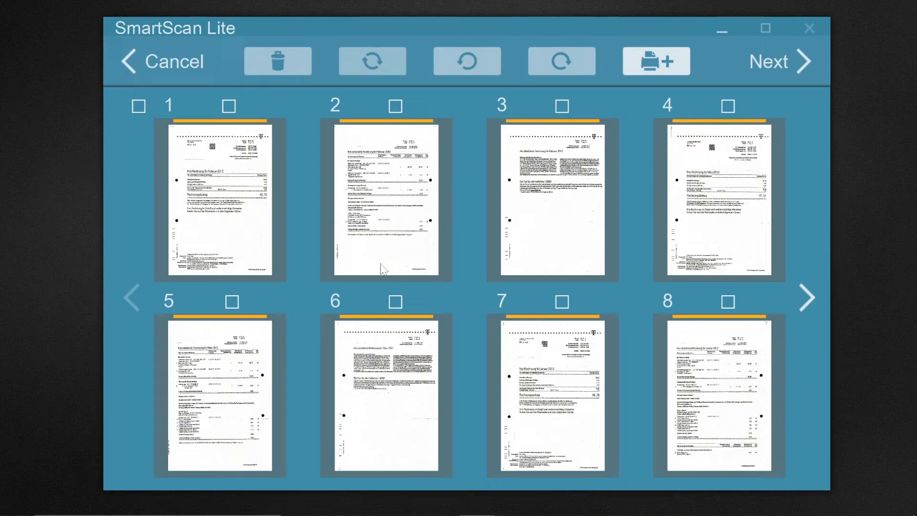
# - Split the scanned pages into separate documents after pages 3, 6 and 9, and scan an additional page into the batch
pyautogui.moveTo(595, 263)
pyautogui.click(639, 206)
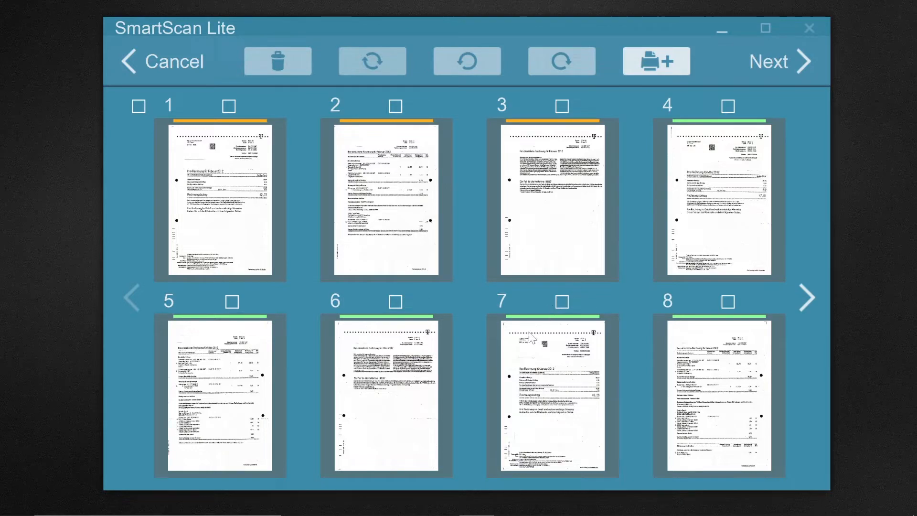
pyautogui.click(471, 366)
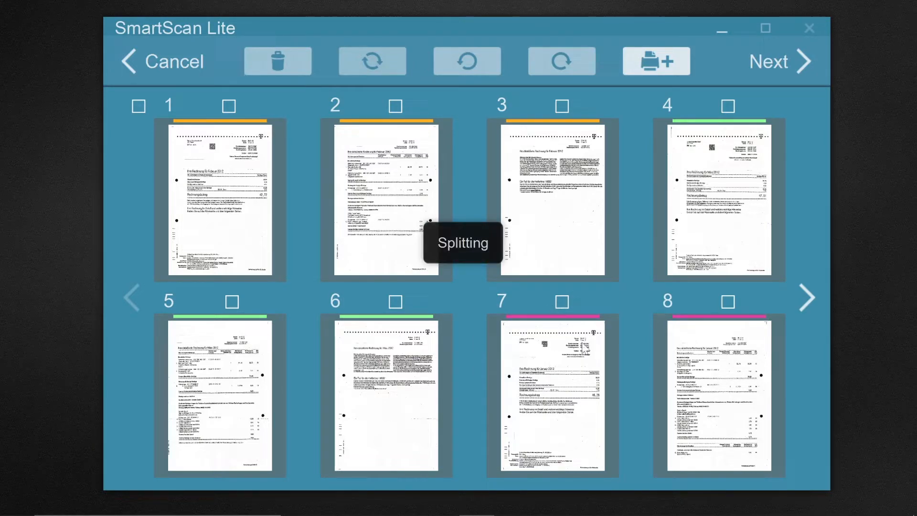
pyautogui.click(815, 293)
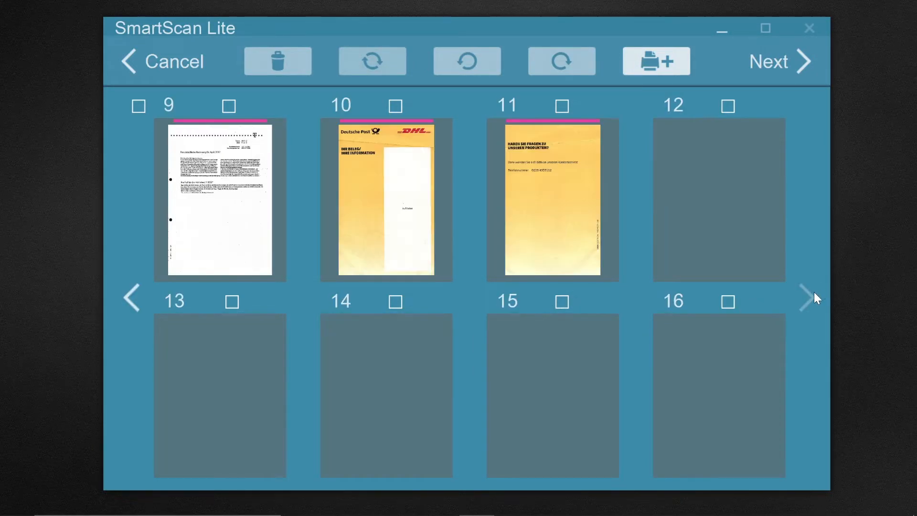
pyautogui.click(308, 235)
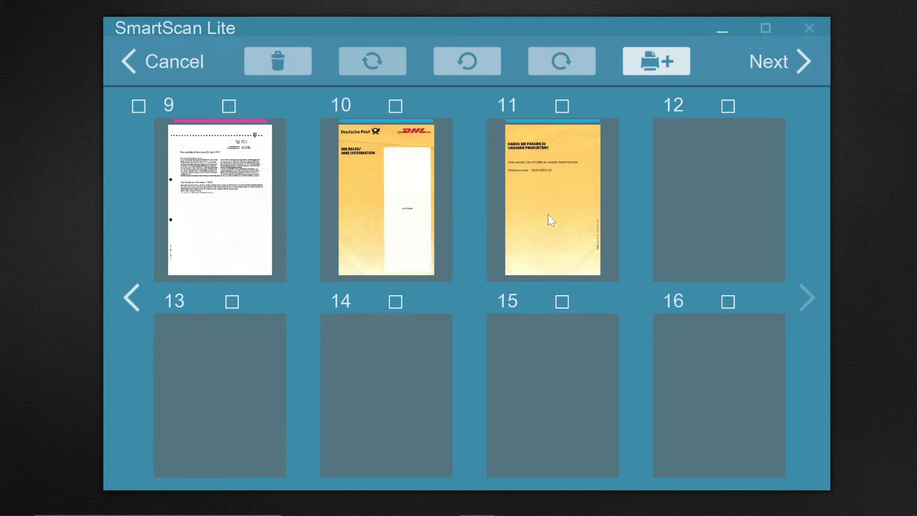
pyautogui.click(660, 63)
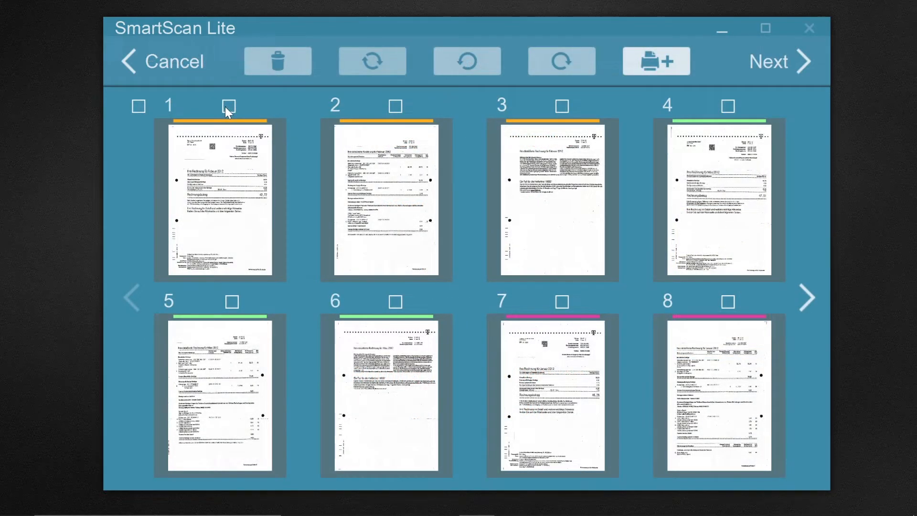
# - Rotate scanned pages 1 to 3 clockwise, and crop the March 2012 invoice page to its amounts section
pyautogui.click(227, 106)
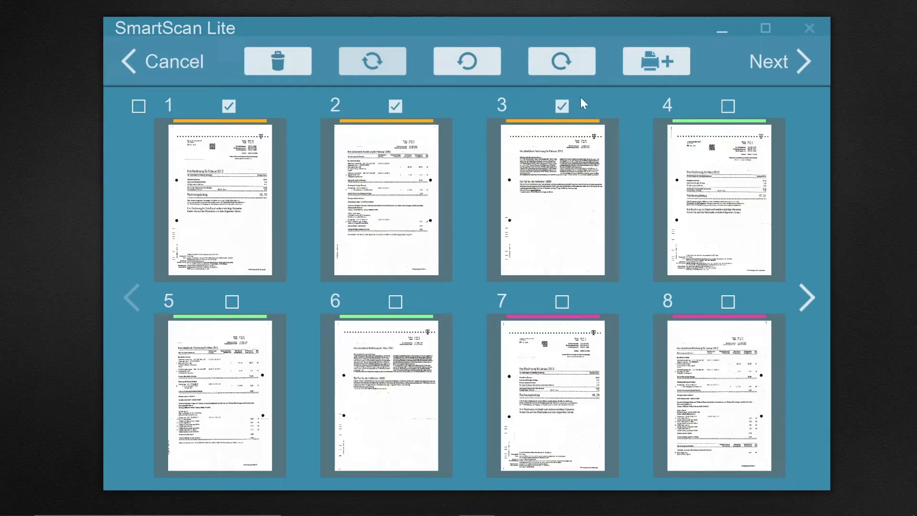
pyautogui.click(555, 64)
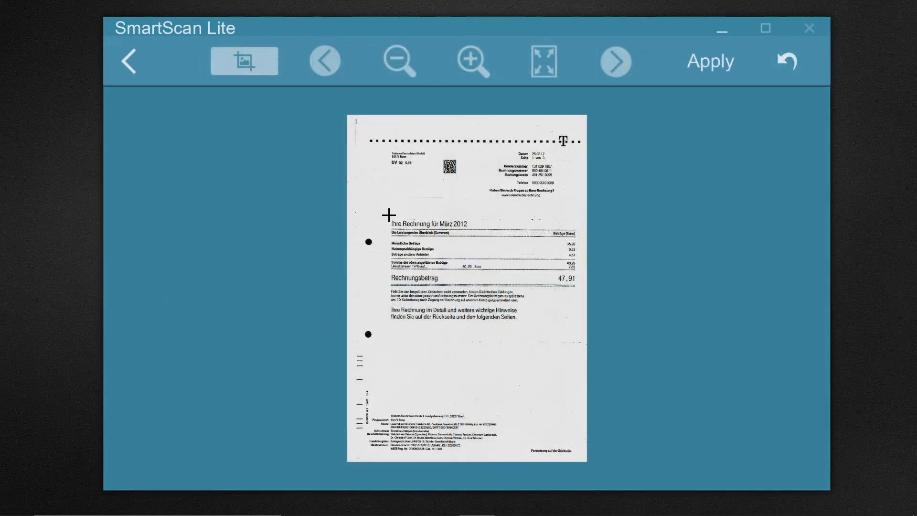
pyautogui.moveTo(389, 215); pyautogui.dragTo(582, 326)
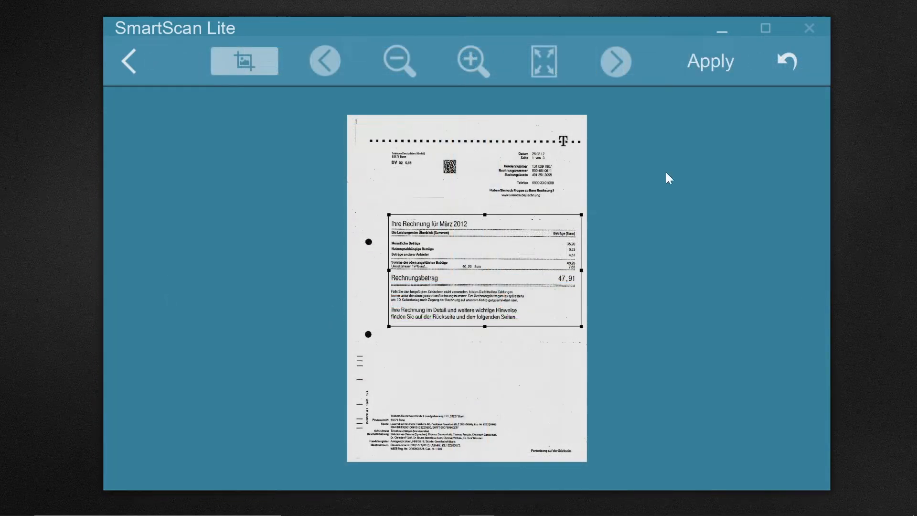
pyautogui.click(713, 70)
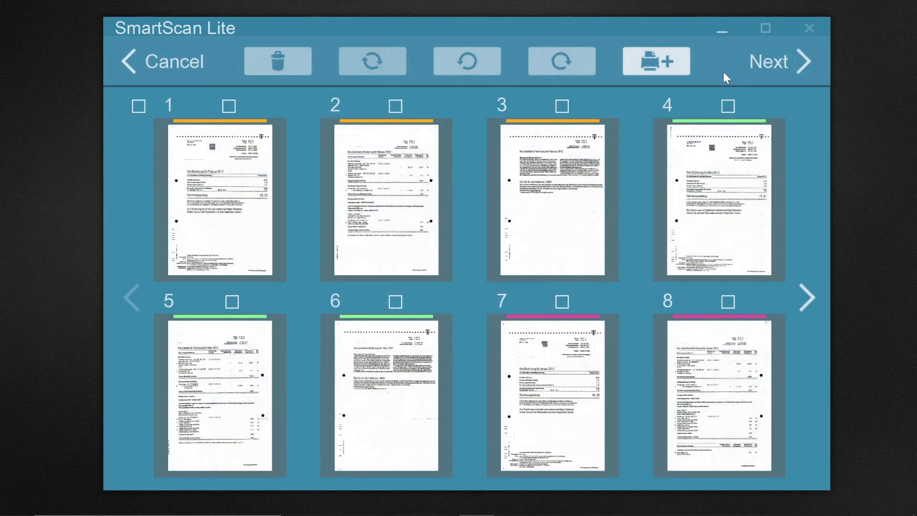
# - Finish editing the scanned pages and save the documents to the Desktop folder
pyautogui.click(775, 67)
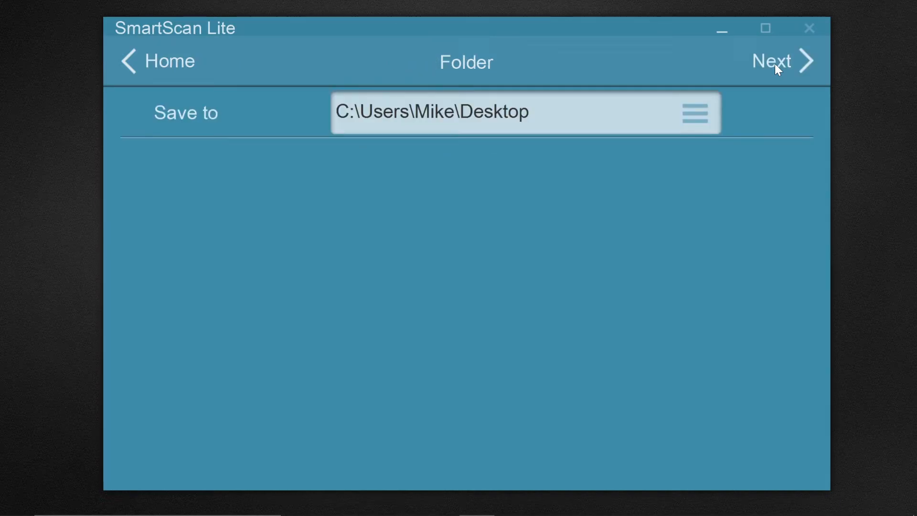
pyautogui.click(775, 64)
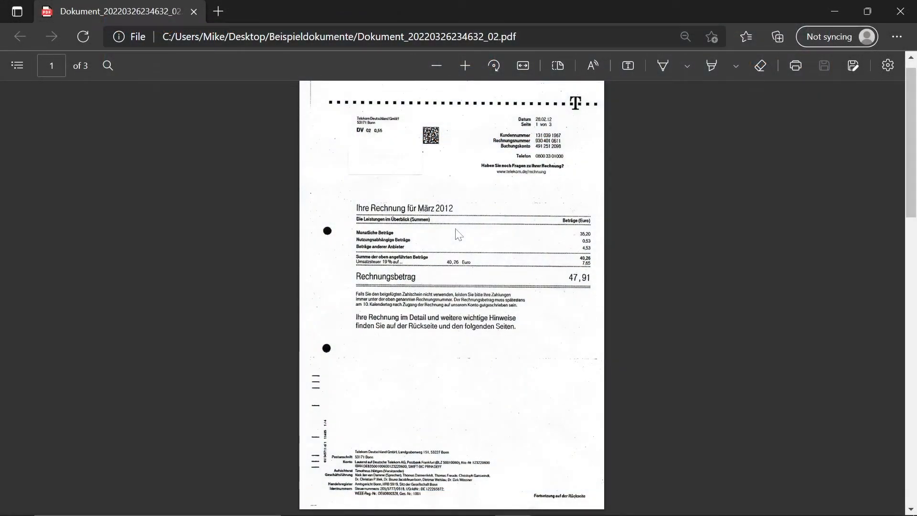
pyautogui.scroll(-8, 458, 234)
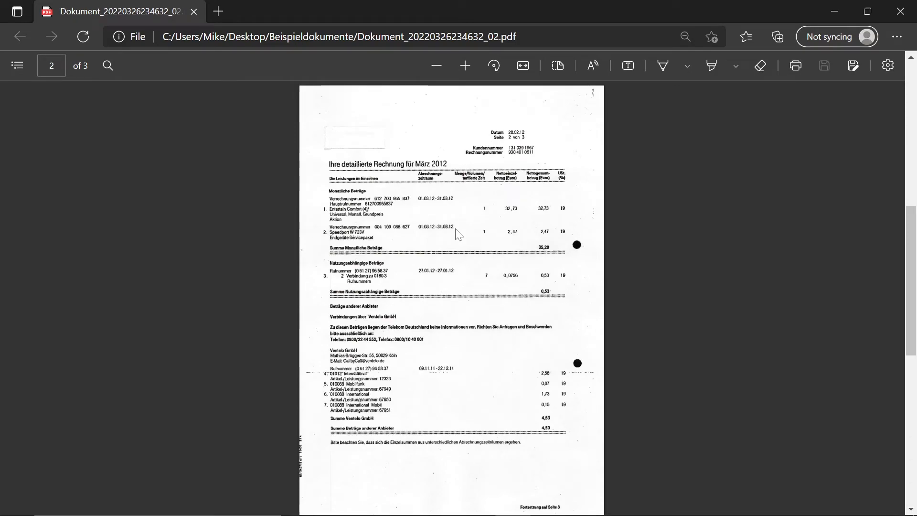
pyautogui.scroll(-5, 458, 234)
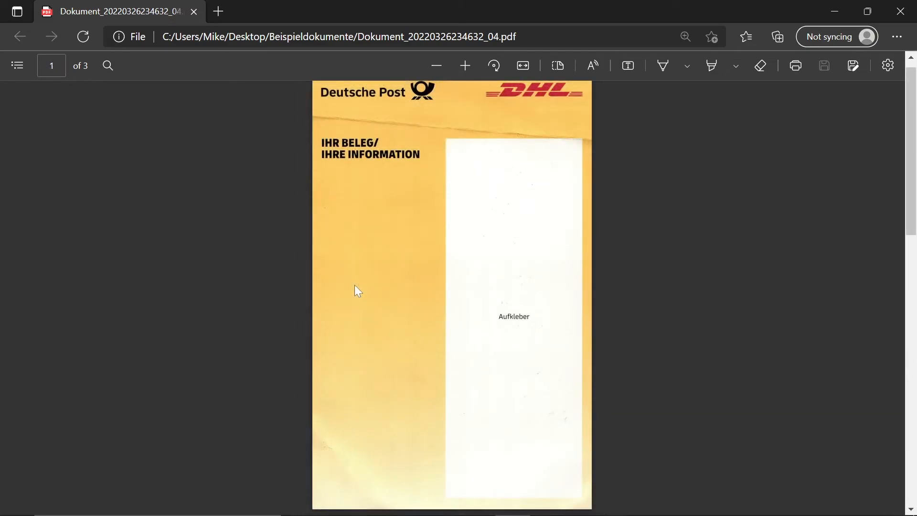
pyautogui.scroll(-5, 355, 286)
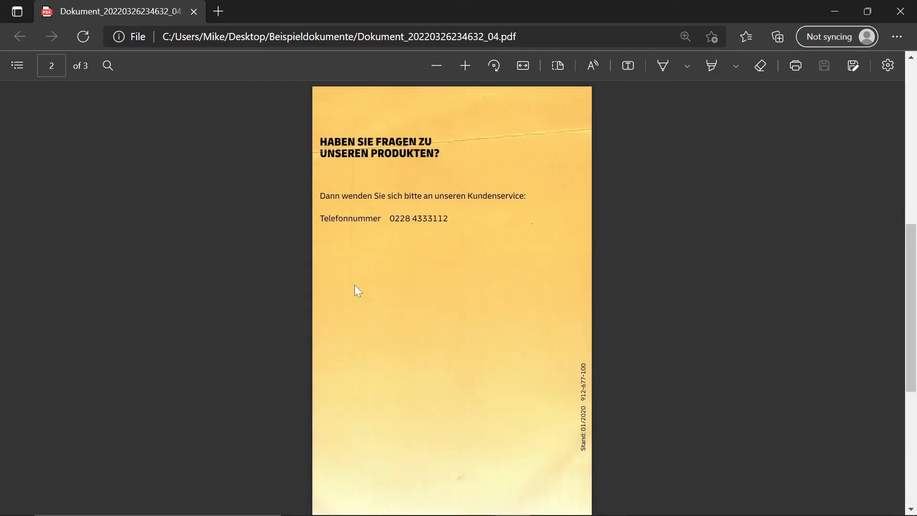
pyautogui.scroll(-5, 354, 285)
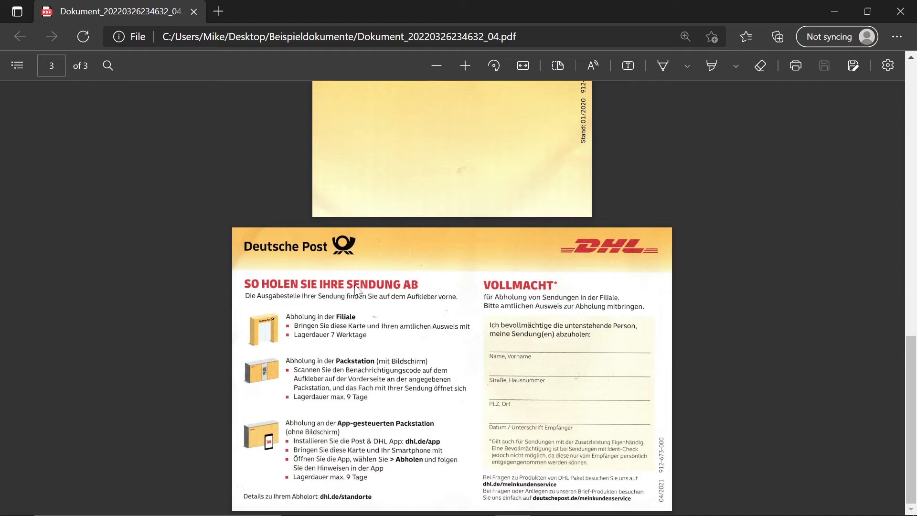
pyautogui.scroll(5, 354, 284)
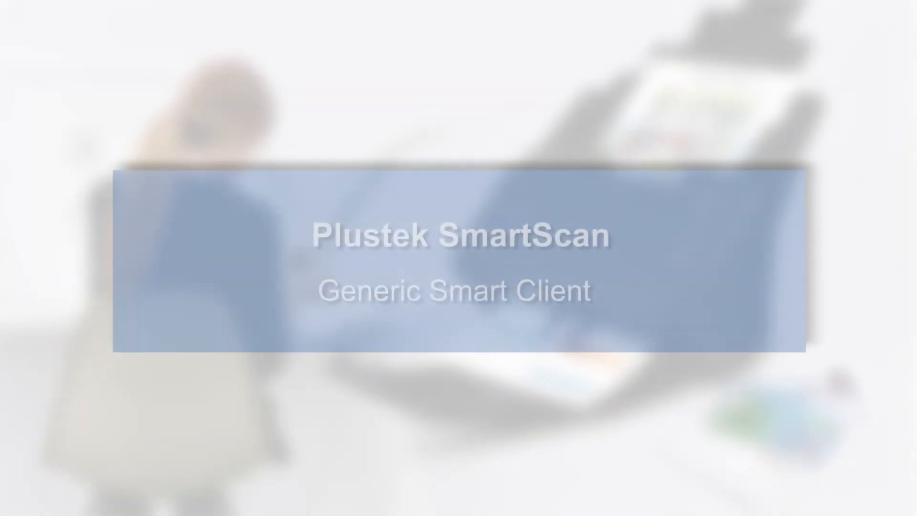